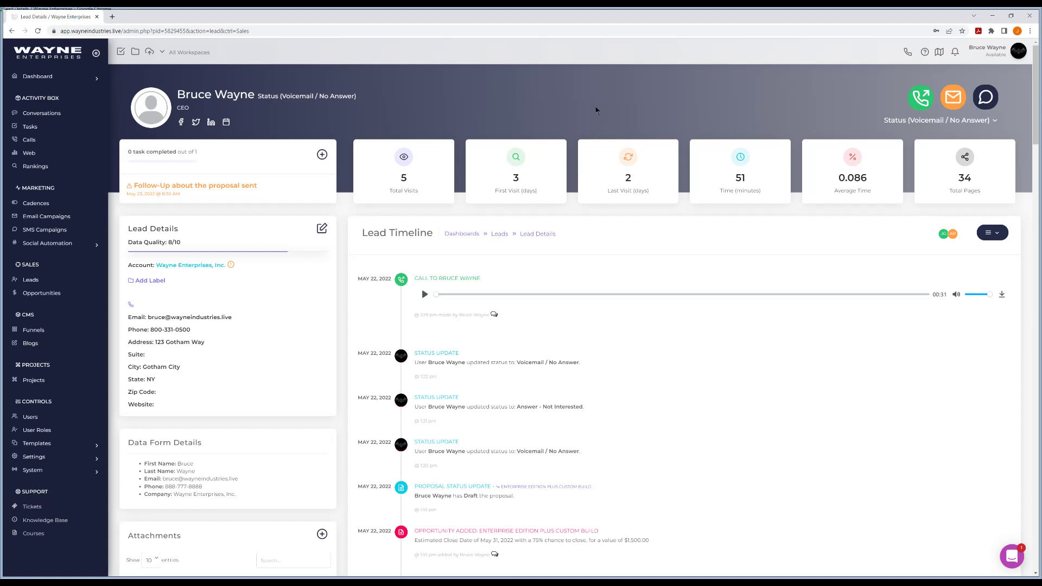
Step: Examine the status choices offered when creating a new opportunity for the open lead, and close the form without saving
{"action": "scroll", "coordinate": [577, 128], "scroll_direction": "down", "scroll_amount": 8}
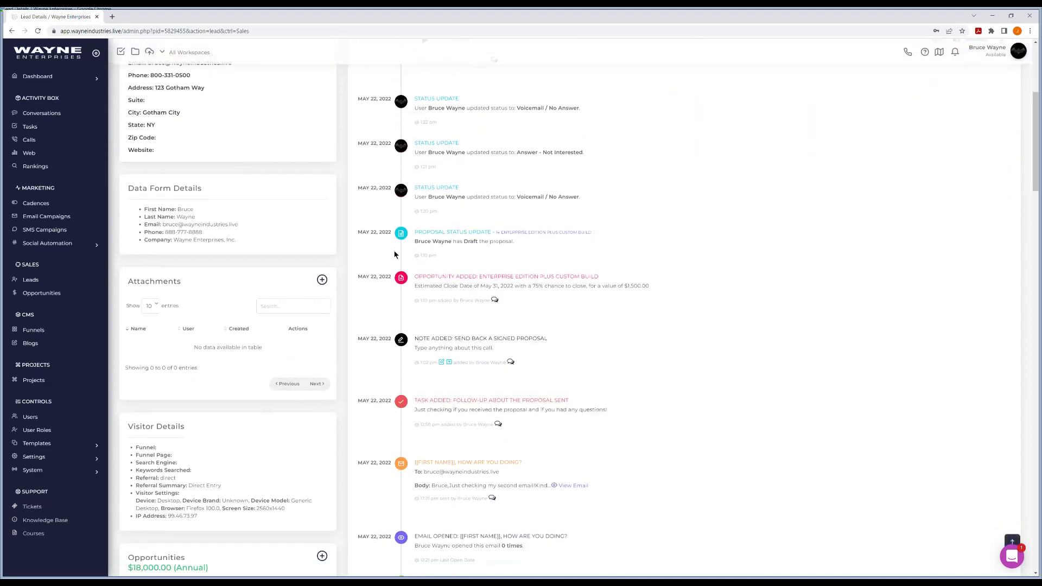
{"action": "left_click", "coordinate": [323, 364]}
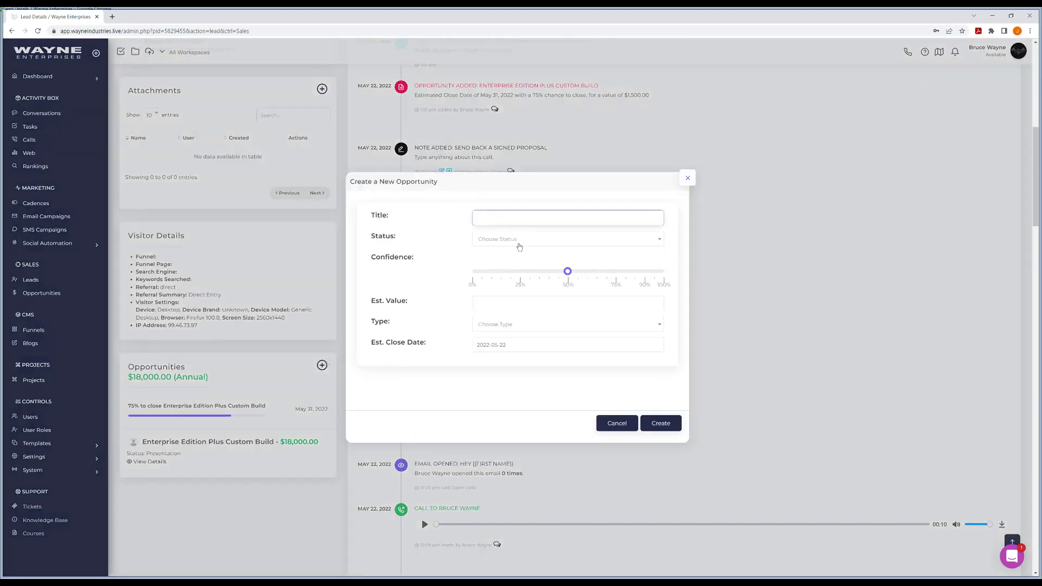
{"action": "left_click", "coordinate": [519, 245]}
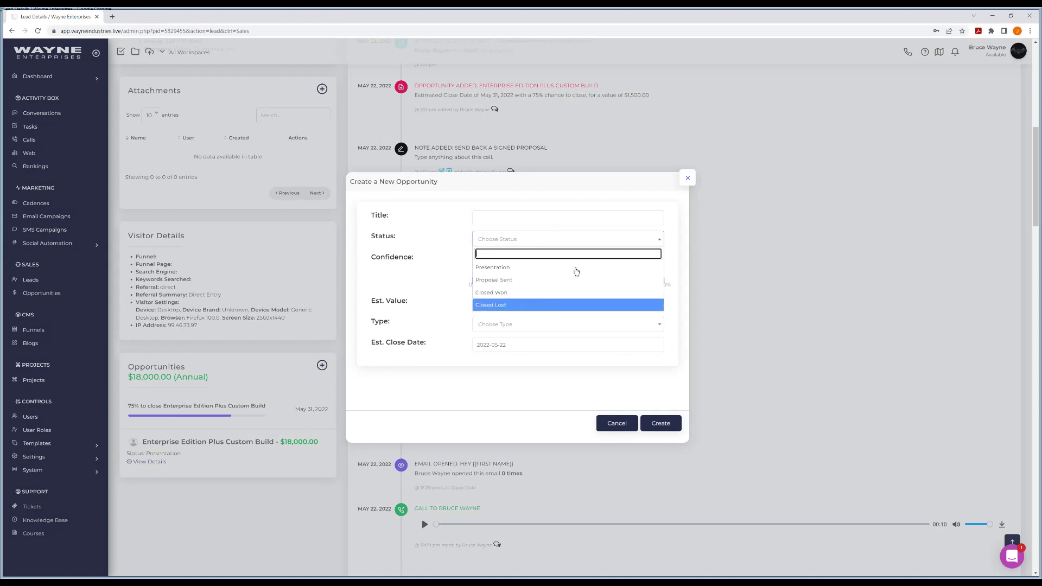
{"action": "left_click", "coordinate": [688, 179]}
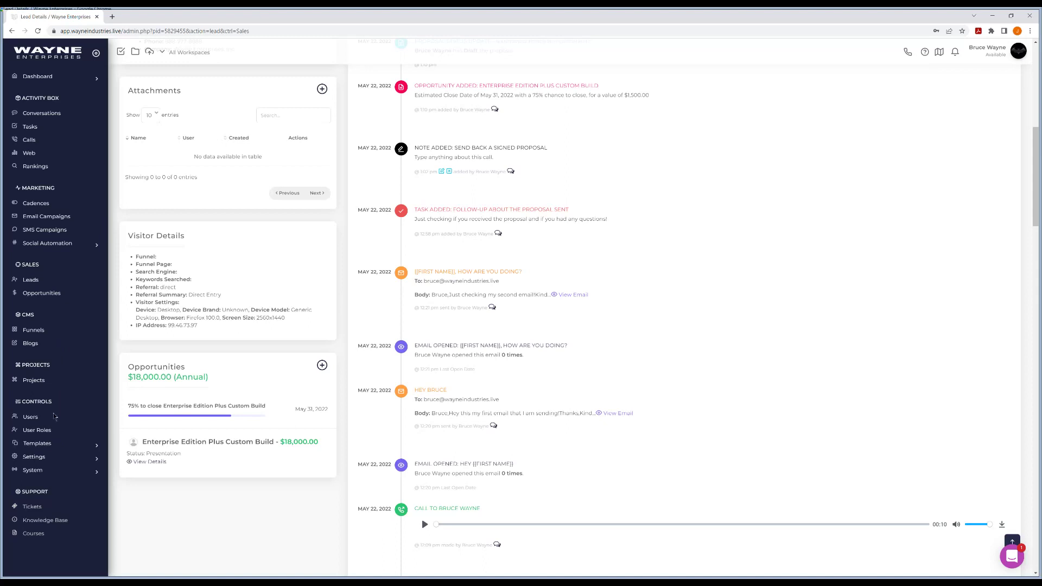
Step: Create a template data field named Opportunity Status with the type Opportunity Status
{"action": "left_click", "coordinate": [56, 445]}
{"action": "scroll", "coordinate": [56, 450], "scroll_direction": "down", "scroll_amount": 1}
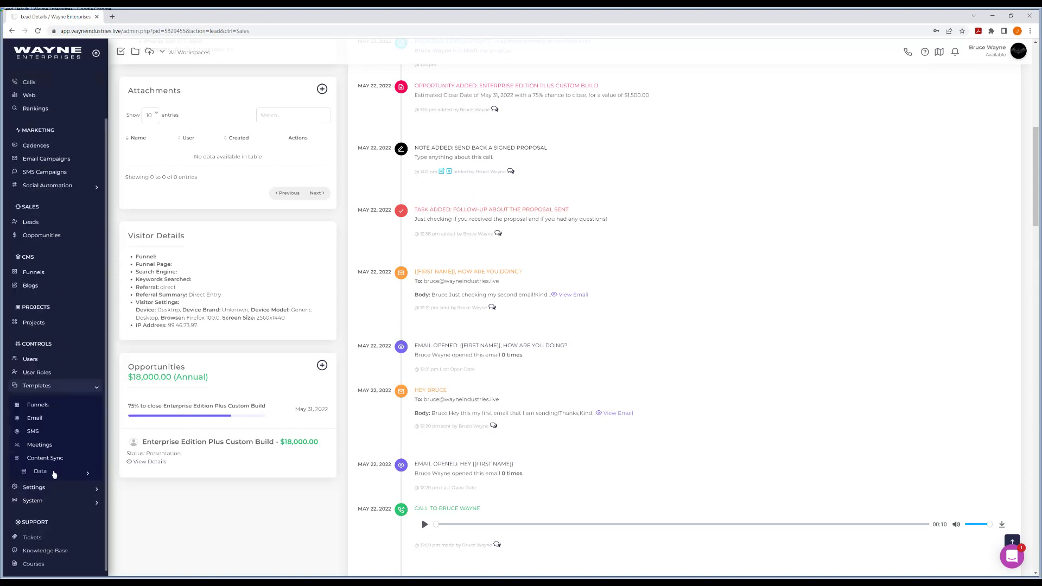
{"action": "left_click", "coordinate": [82, 471]}
{"action": "left_click", "coordinate": [54, 500]}
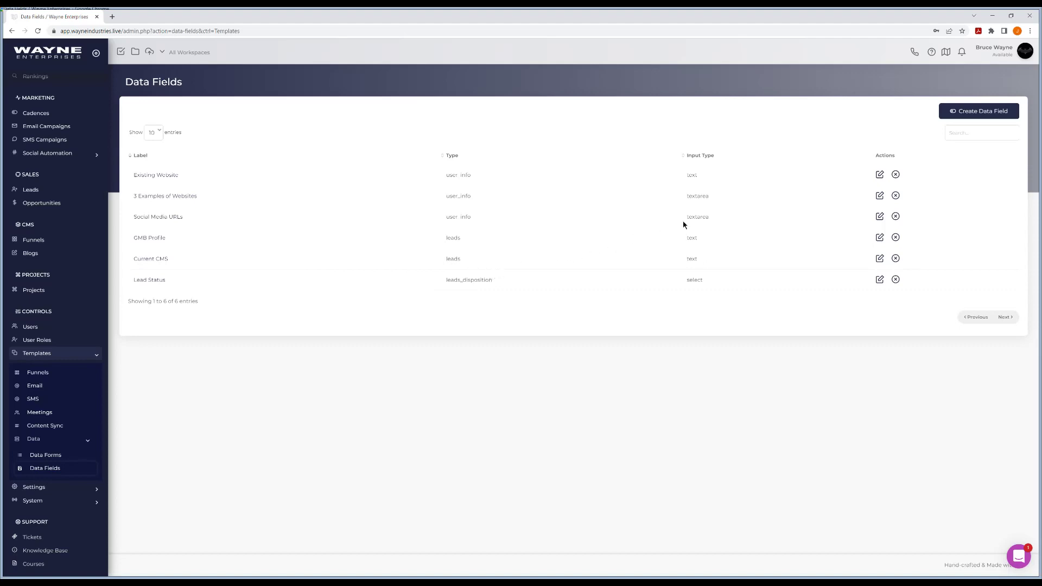
{"action": "left_click", "coordinate": [979, 112]}
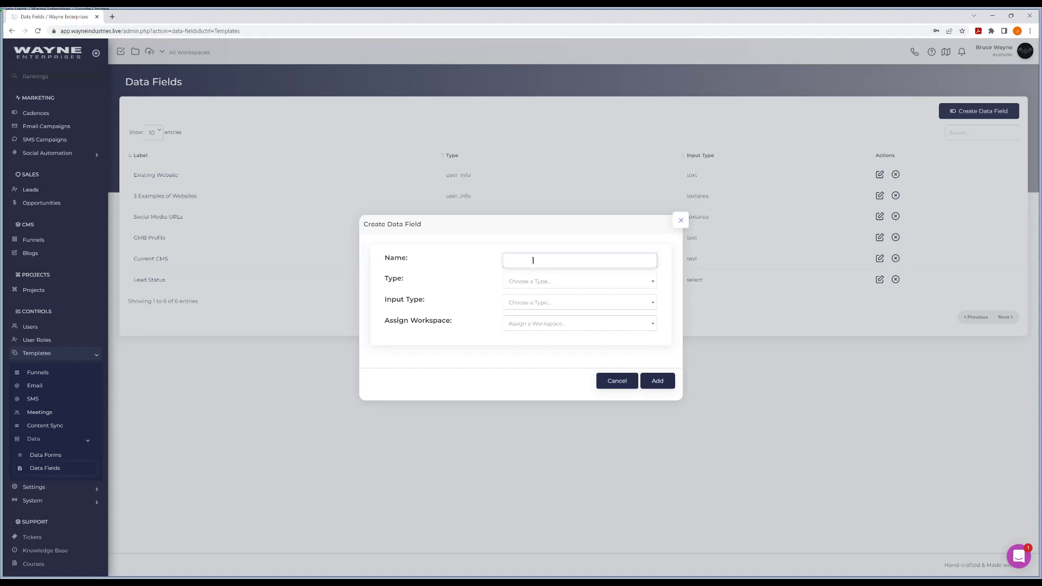
{"action": "type", "text": "Opportunity Status"}
{"action": "left_click", "coordinate": [531, 283]}
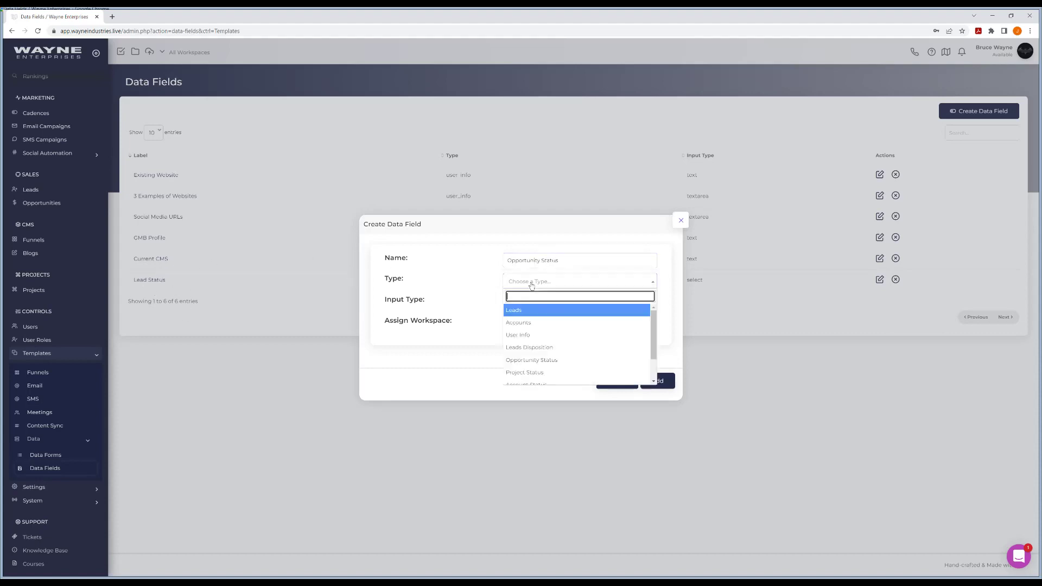
{"action": "left_click", "coordinate": [532, 360]}
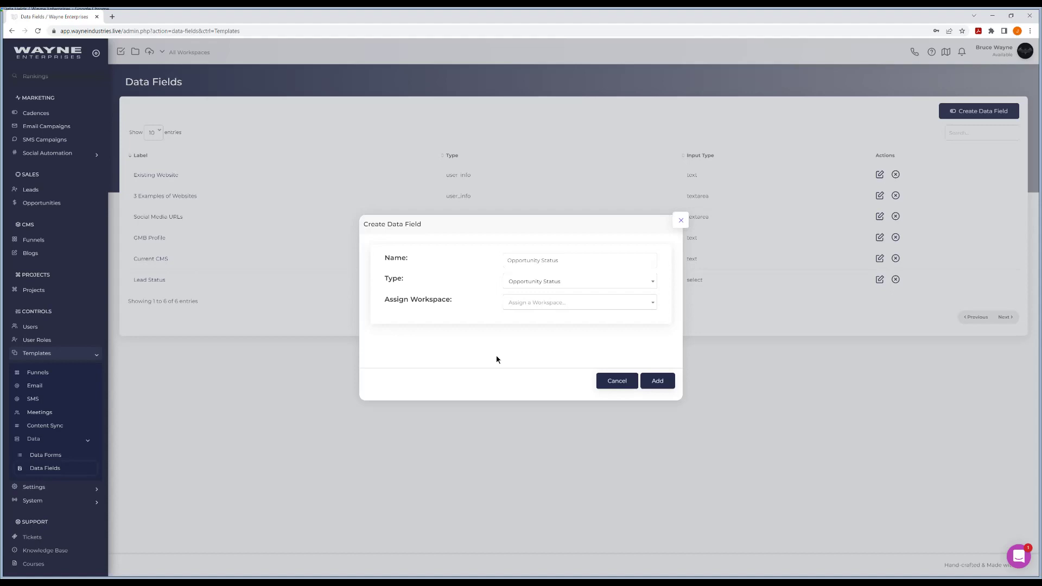
{"action": "left_click", "coordinate": [659, 382]}
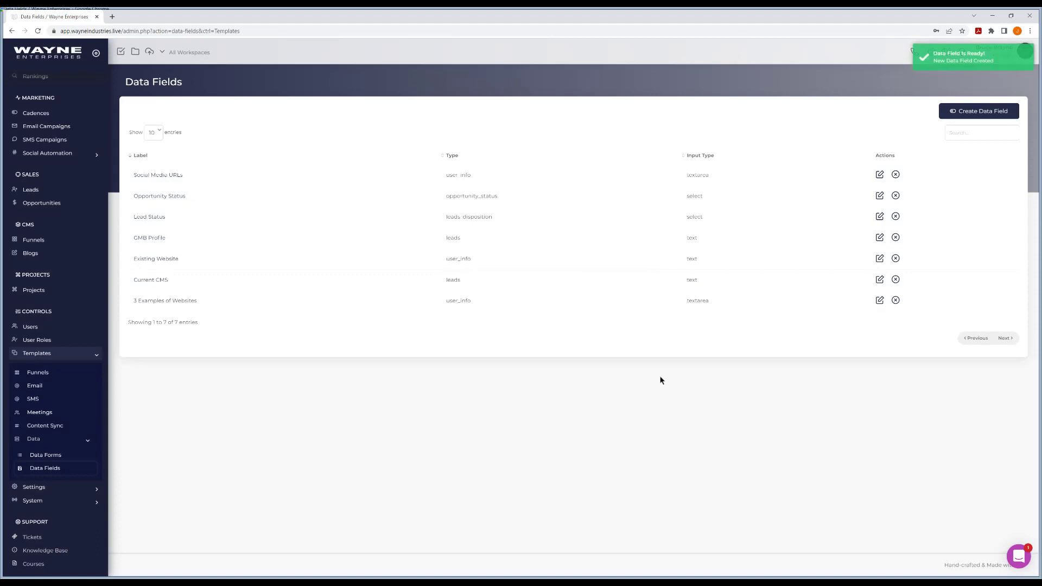
Step: Fill in the Opportunity Status field's first three options as Opp Status 1, Second Option and Third Option
{"action": "left_click", "coordinate": [182, 199]}
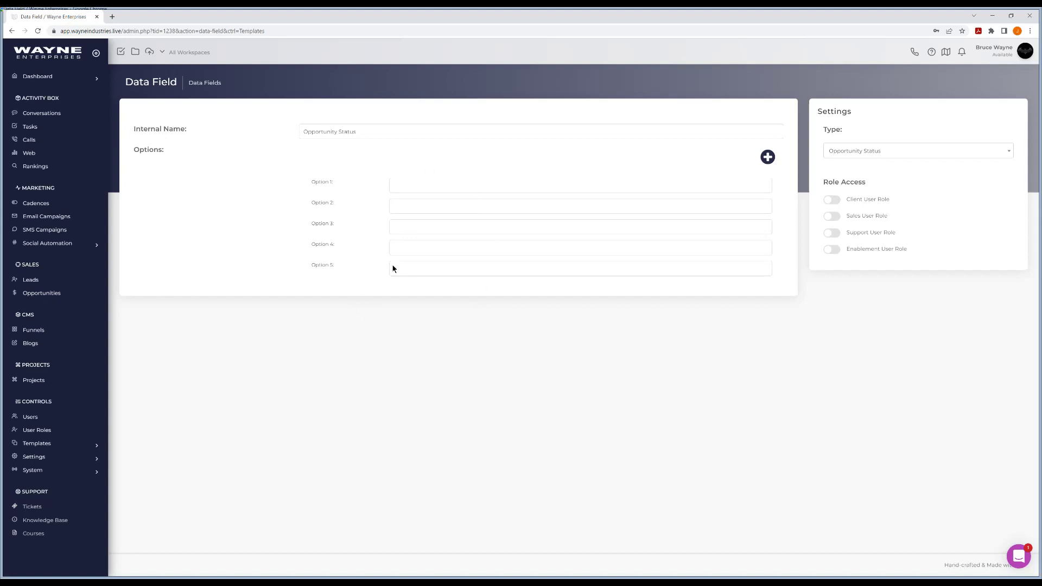
{"action": "left_click", "coordinate": [405, 188]}
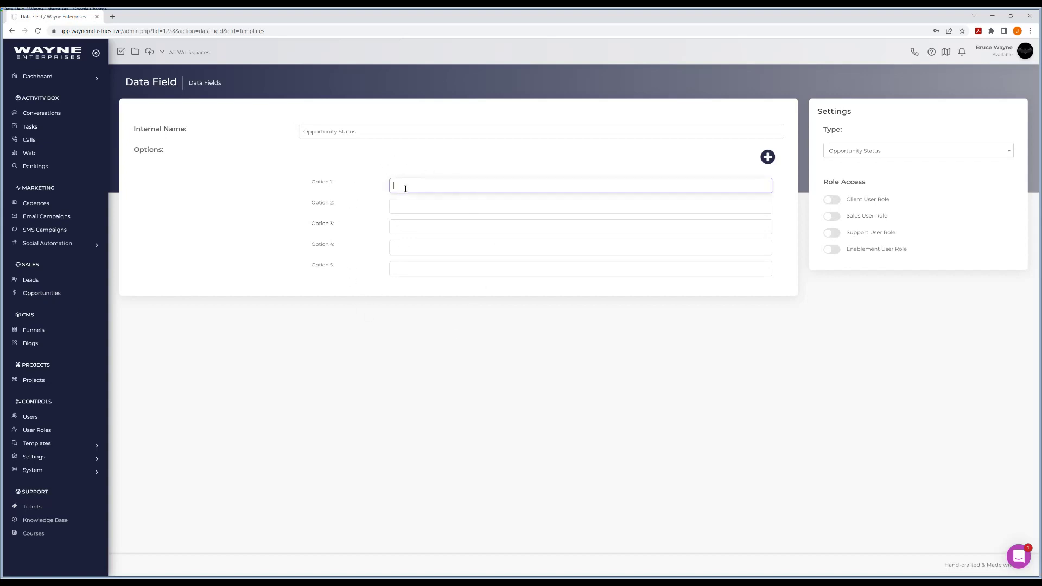
{"action": "type", "text": "Op"}
{"action": "type", "text": "p Status"}
{"action": "type", "text": "Second Optio"}
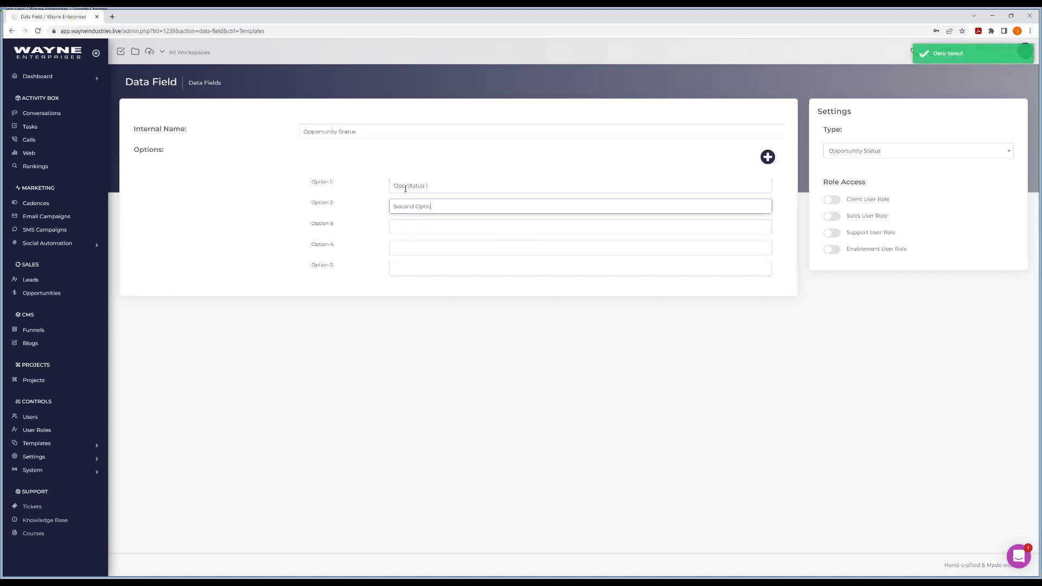
{"action": "type", "text": "n"}
{"action": "key", "text": "Tab"}
{"action": "type", "text": "Third"}
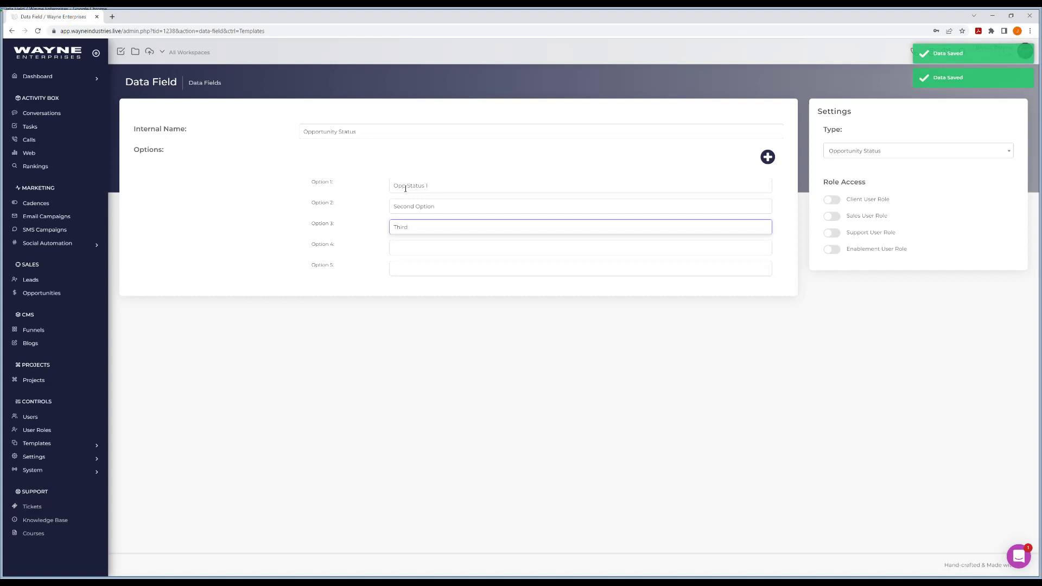
{"action": "type", "text": " Option"}
Step: Set options 4 and 5 to Closed Won and Closed Lost, and give the Support User Role access to the field
{"action": "key", "text": "Tab"}
{"action": "type", "text": "Close"}
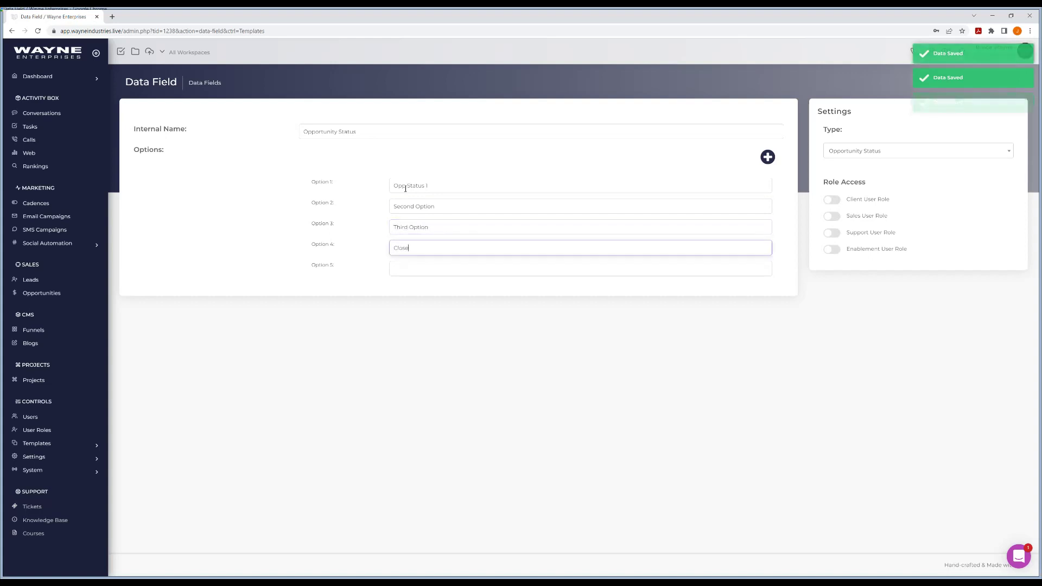
{"action": "type", "text": "d Won"}
{"action": "key", "text": "Tab"}
{"action": "type", "text": "Clos"}
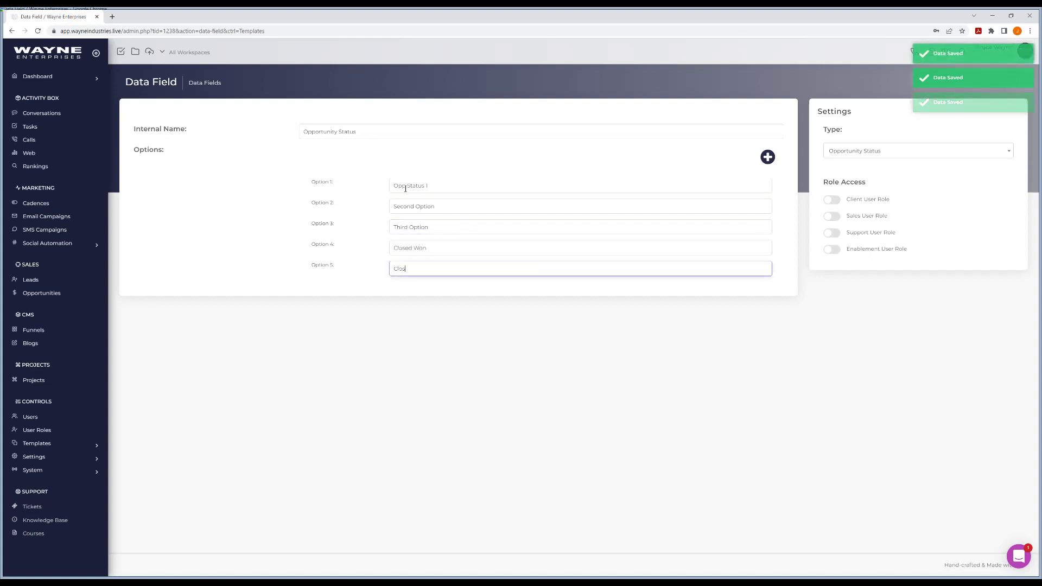
{"action": "type", "text": "ed Lost"}
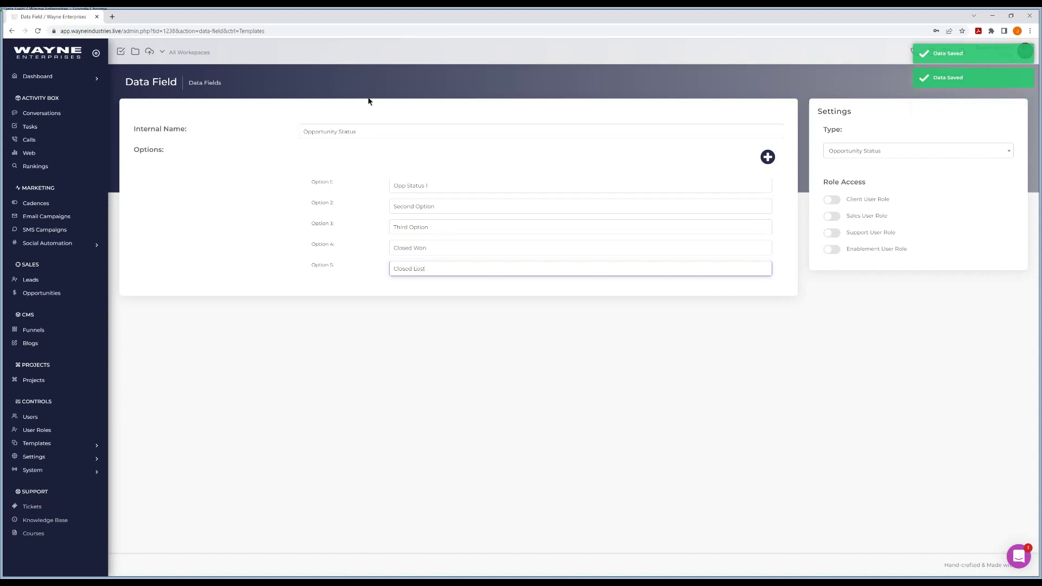
{"action": "left_click", "coordinate": [598, 399]}
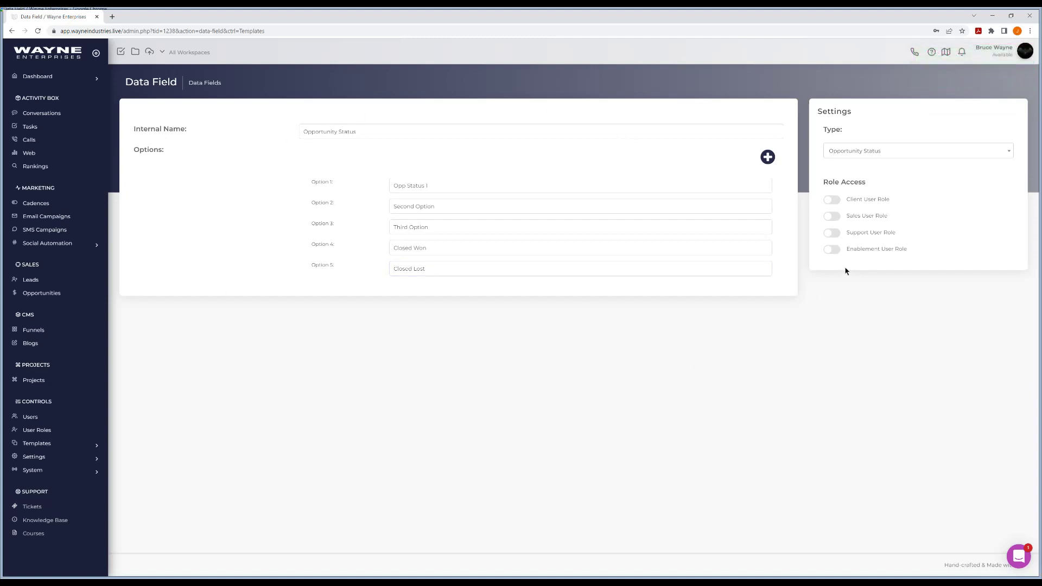
{"action": "left_click", "coordinate": [834, 233]}
Step: Switch to the account of the user with the Support User Role and open its opportunities board
{"action": "left_click", "coordinate": [34, 418]}
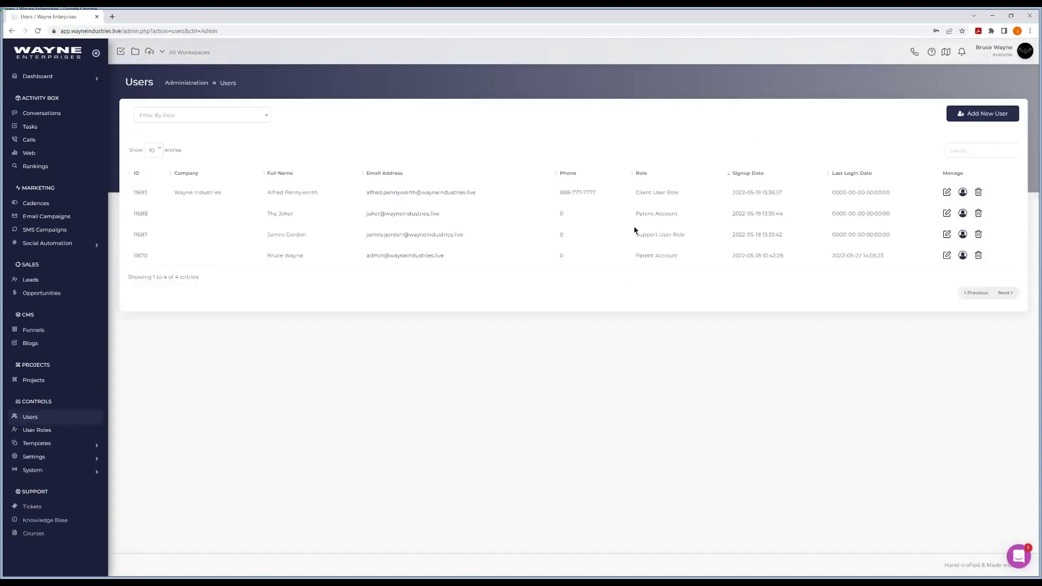
{"action": "left_click", "coordinate": [400, 234]}
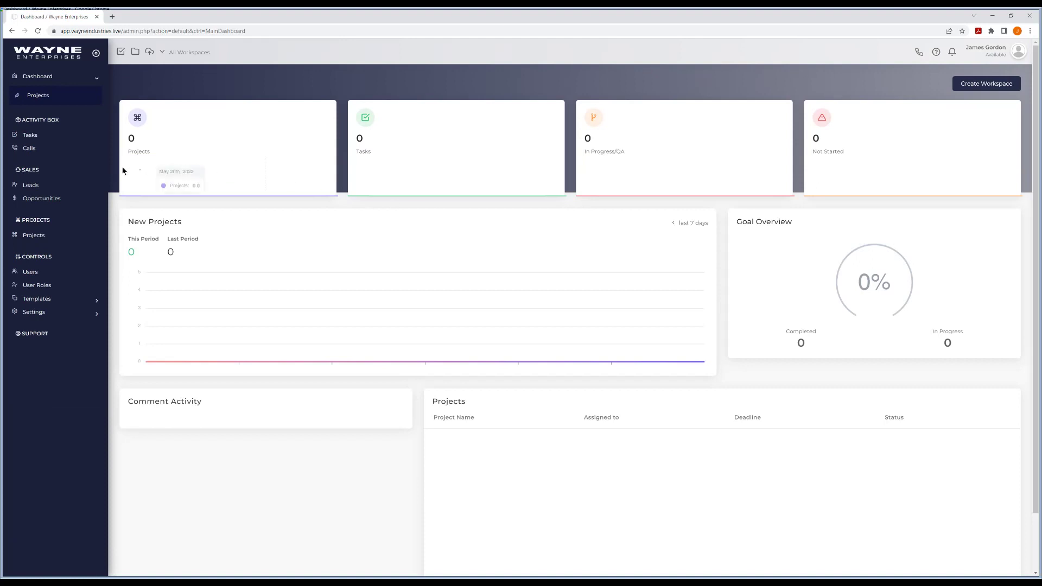
{"action": "left_click", "coordinate": [28, 186]}
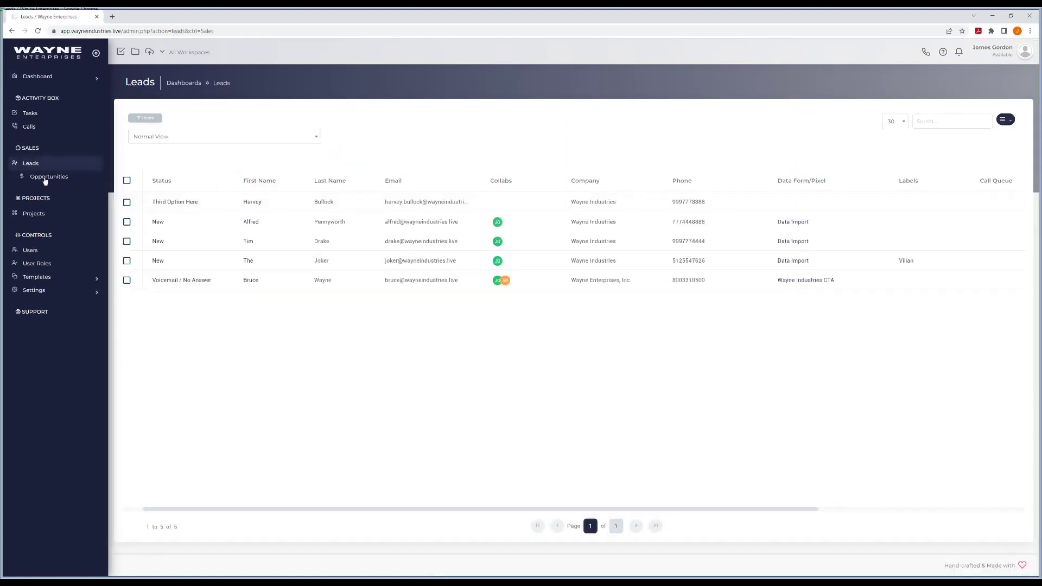
{"action": "left_click", "coordinate": [37, 177]}
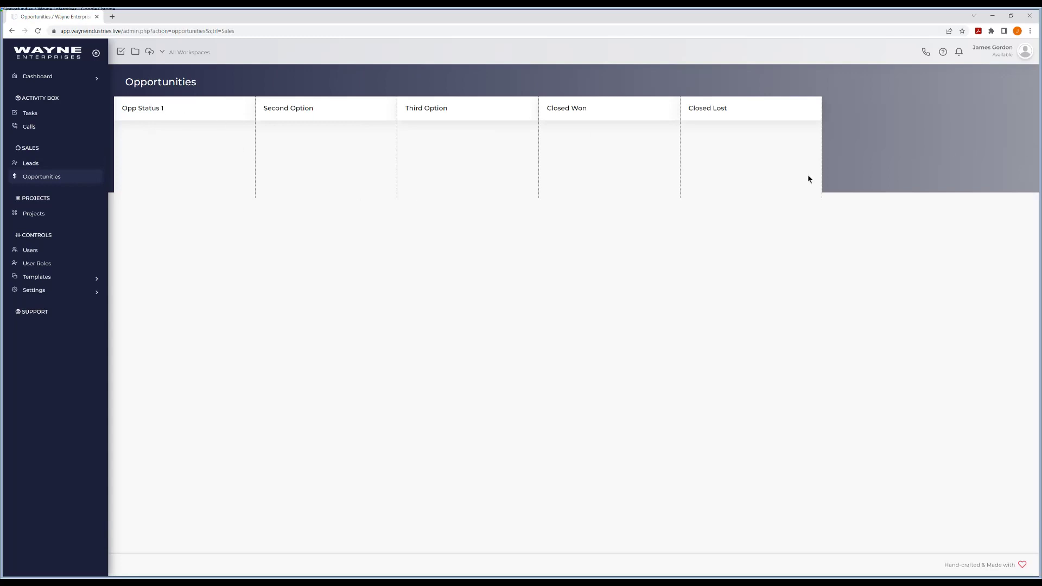
Step: Start a new opportunity for the lead with status Third Option Here, titled Sample Opp with status Second Option
{"action": "left_click", "coordinate": [39, 166]}
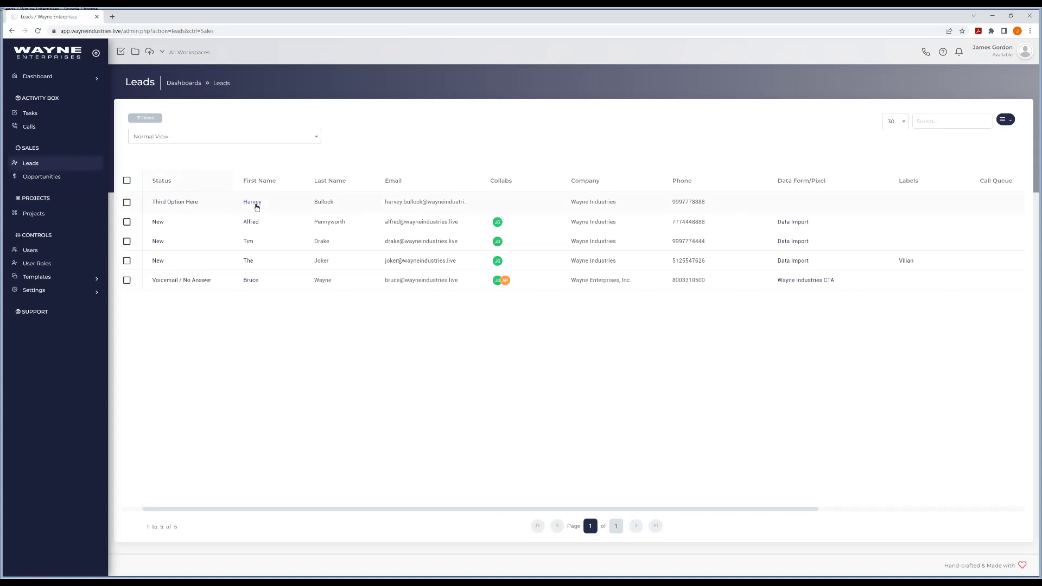
{"action": "left_click", "coordinate": [253, 202]}
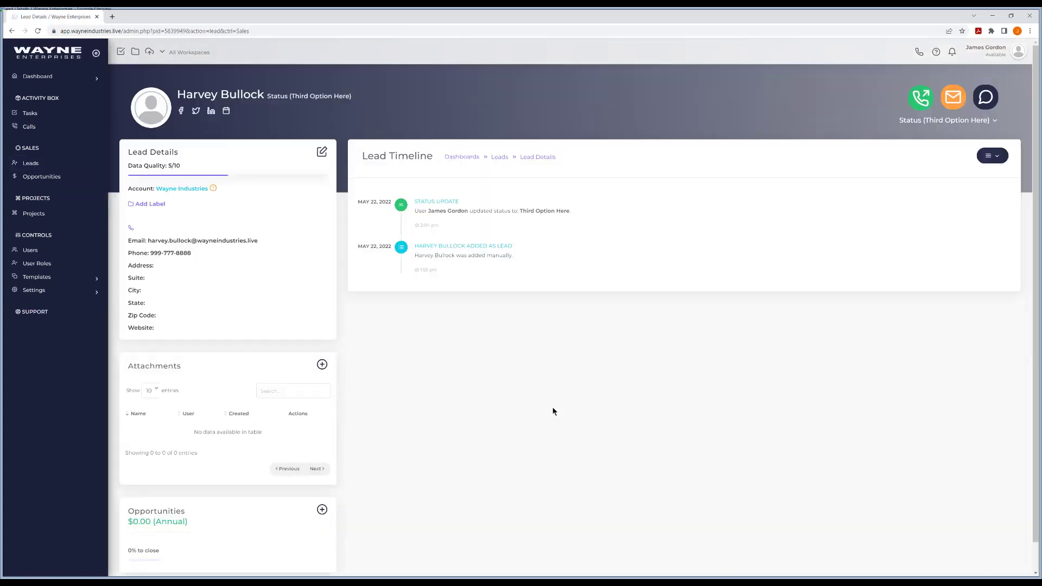
{"action": "left_click", "coordinate": [993, 156]}
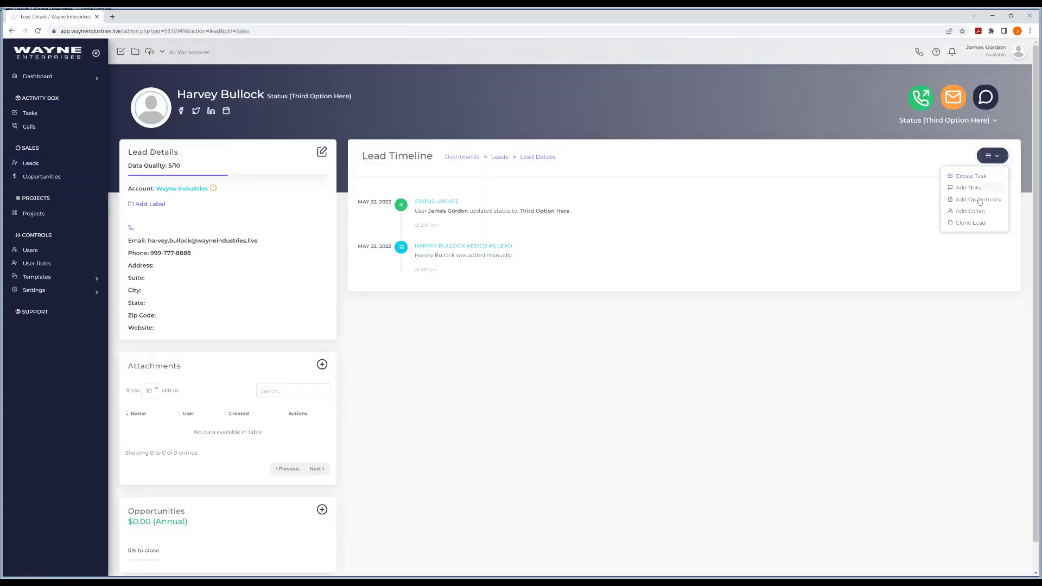
{"action": "left_click", "coordinate": [980, 201]}
{"action": "type", "text": "Sample op"}
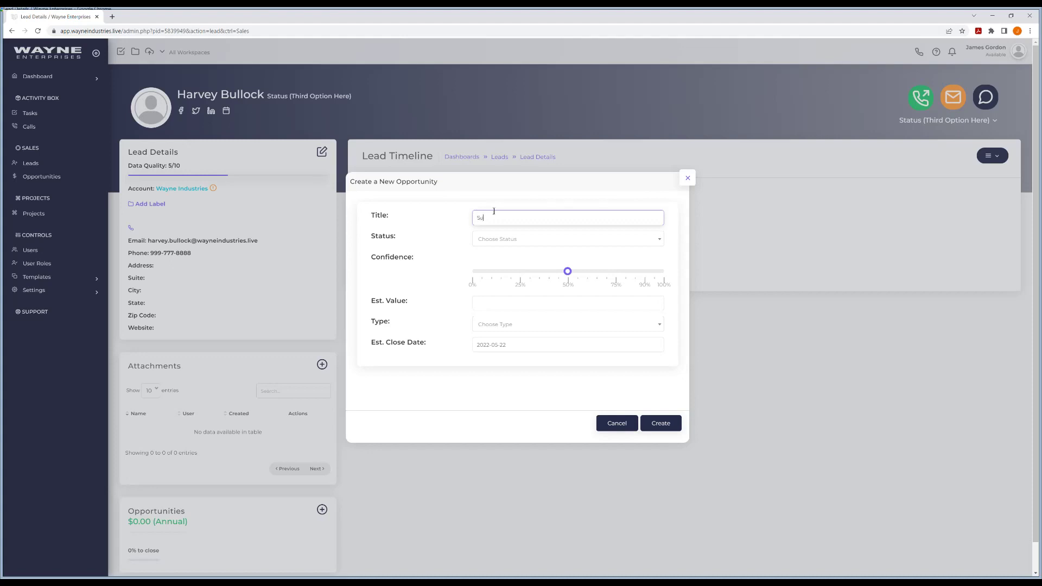
{"action": "key", "text": "BackSpace"}
{"action": "key", "text": "BackSpace"}
{"action": "type", "text": "pp"}
{"action": "left_click", "coordinate": [523, 240]}
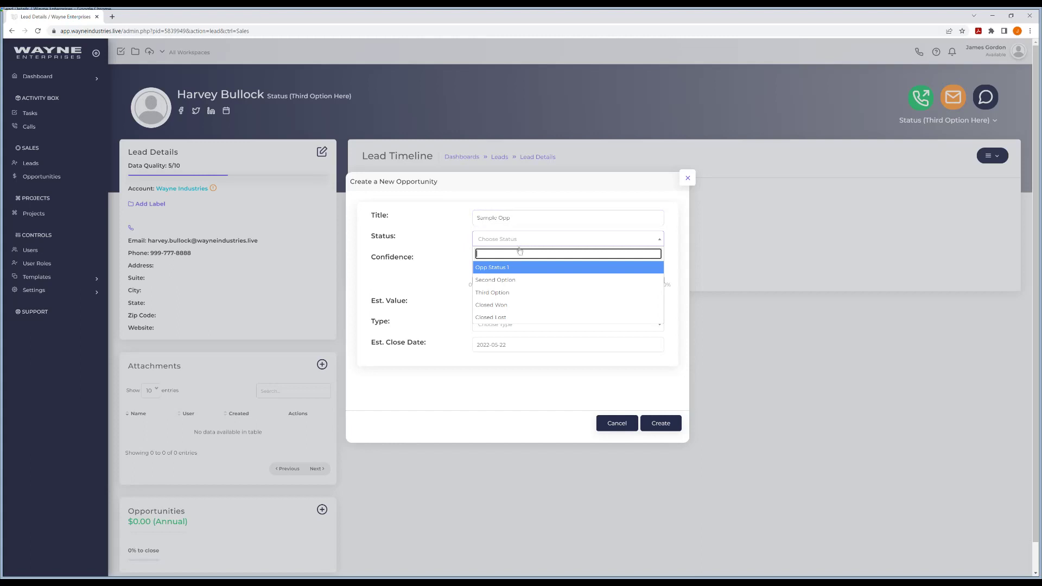
{"action": "left_click", "coordinate": [502, 286]}
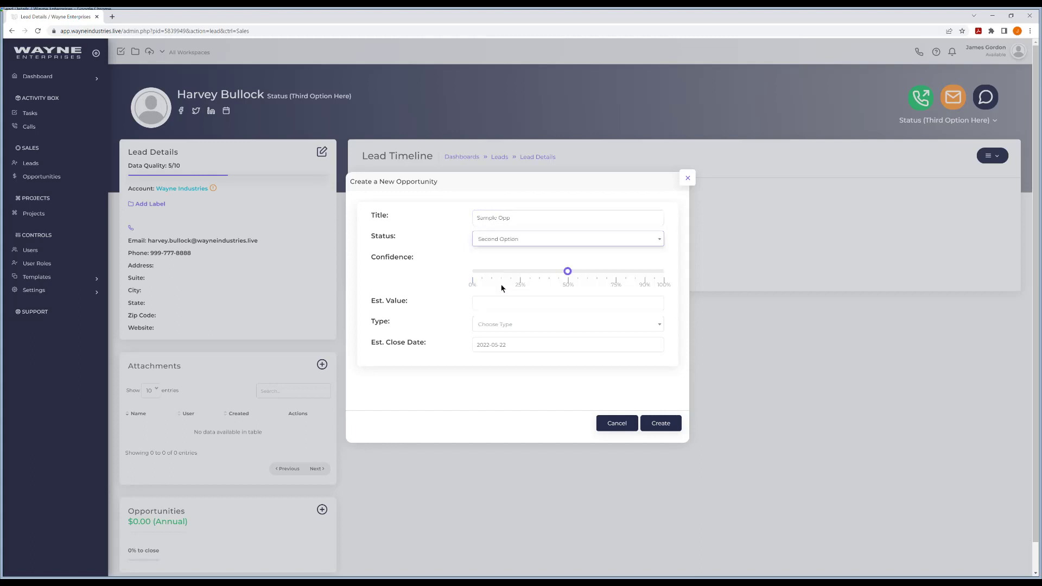
Step: Create the opportunity with 75% confidence, an estimated value of 1000, monthly type and an estimated close date of 2022-05-31
{"action": "left_click", "coordinate": [615, 274]}
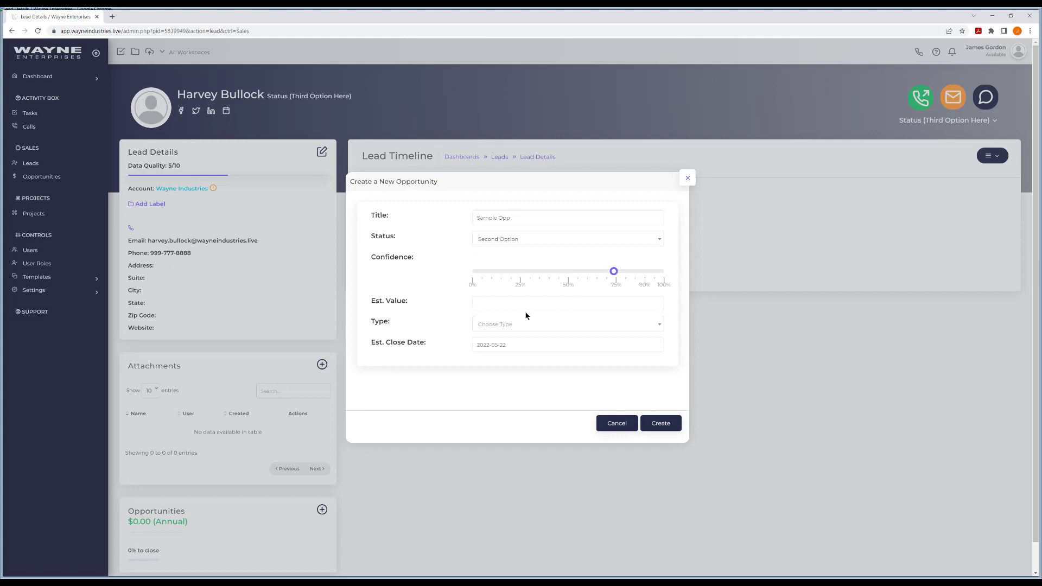
{"action": "left_click", "coordinate": [492, 299]}
{"action": "type", "text": "1000"}
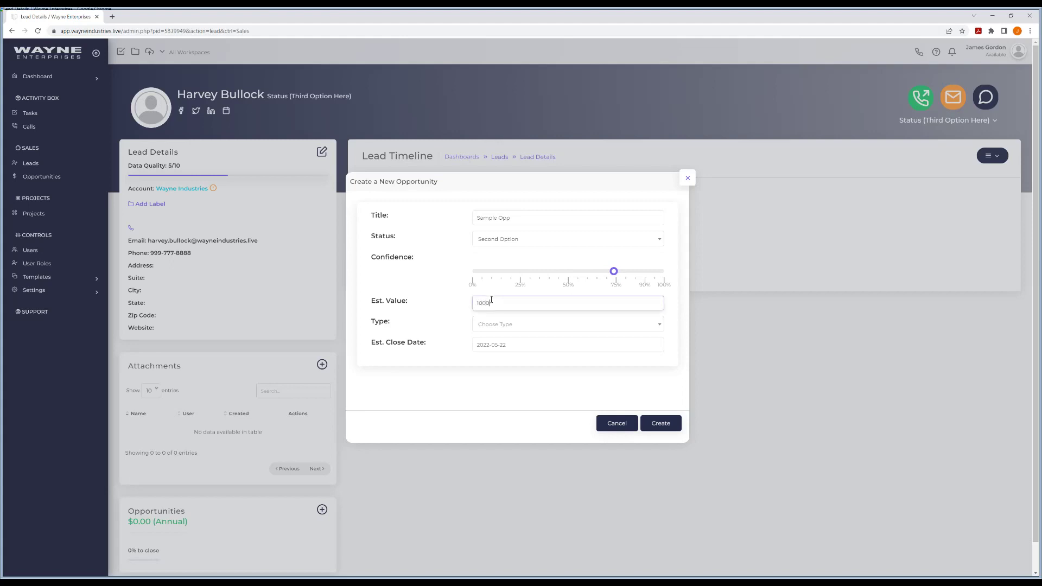
{"action": "left_click", "coordinate": [507, 324]}
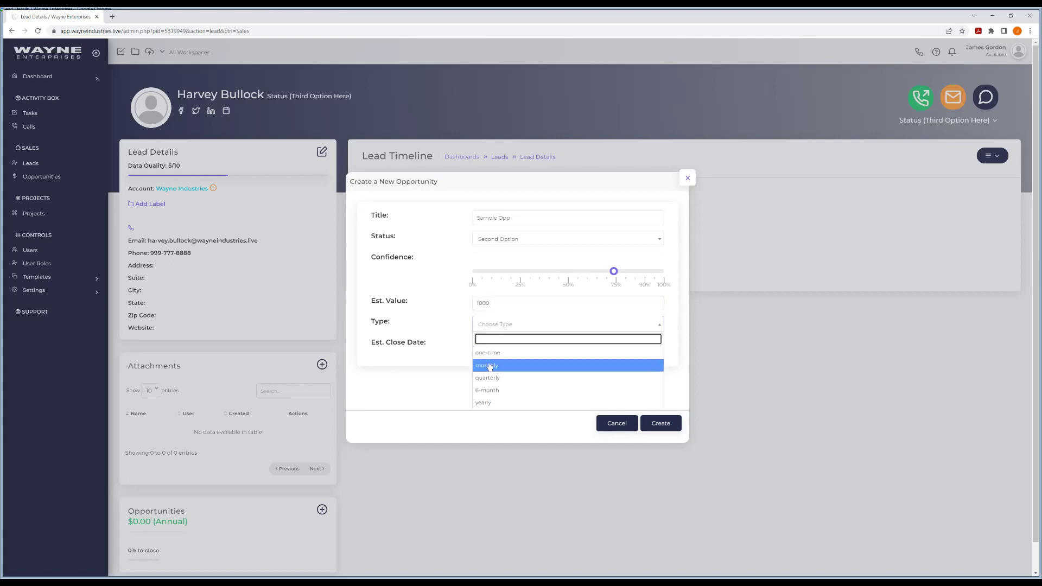
{"action": "left_click", "coordinate": [490, 367]}
{"action": "left_click", "coordinate": [507, 346]}
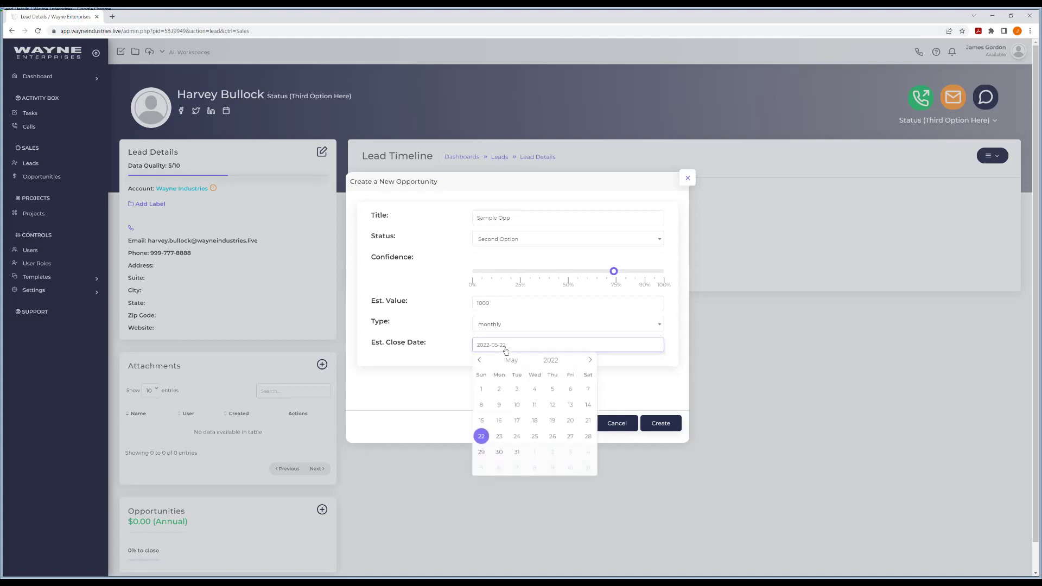
{"action": "left_click", "coordinate": [517, 453]}
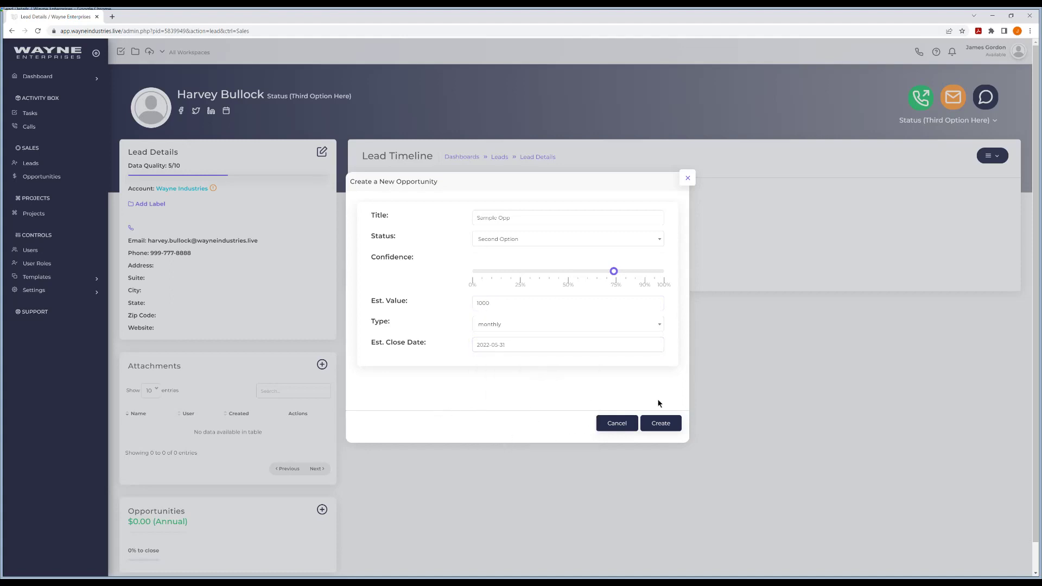
{"action": "left_click", "coordinate": [661, 424]}
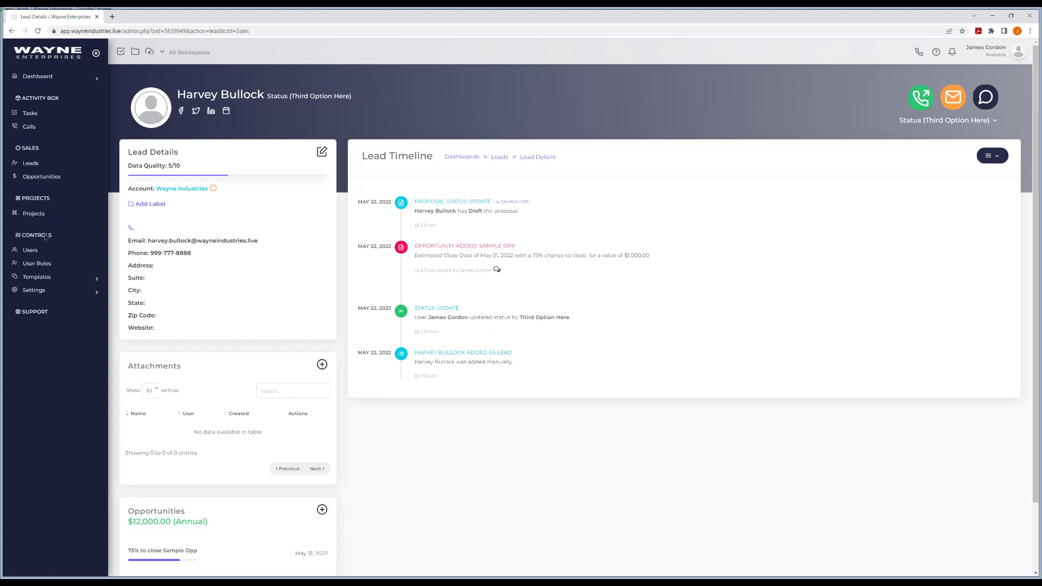
Step: Move the Sample Opp card on the opportunities board to Third Option and back to Second Option
{"action": "left_click", "coordinate": [38, 182]}
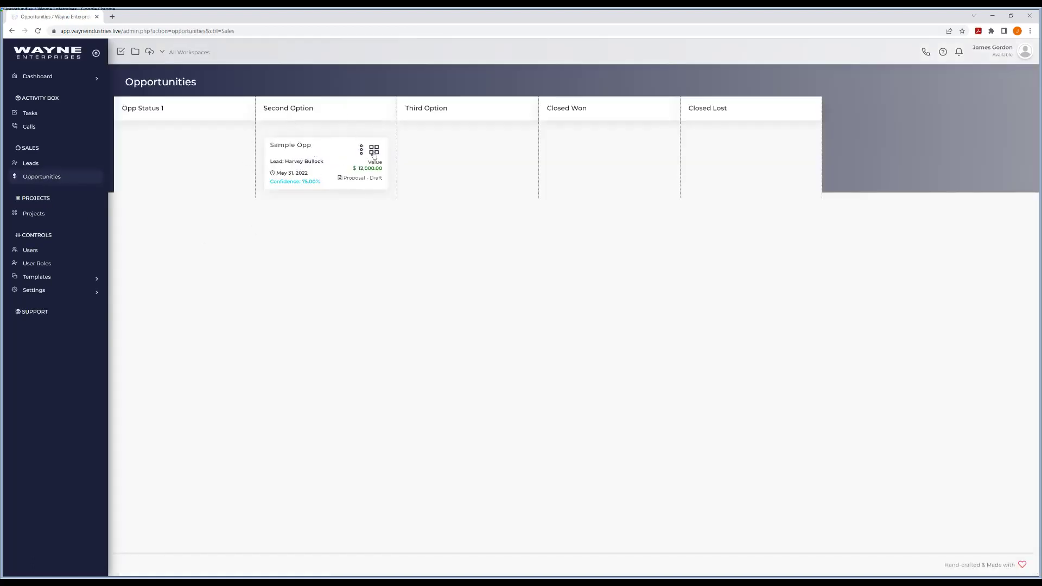
{"action": "left_click_drag", "start_coordinate": [374, 150], "coordinate": [483, 152]}
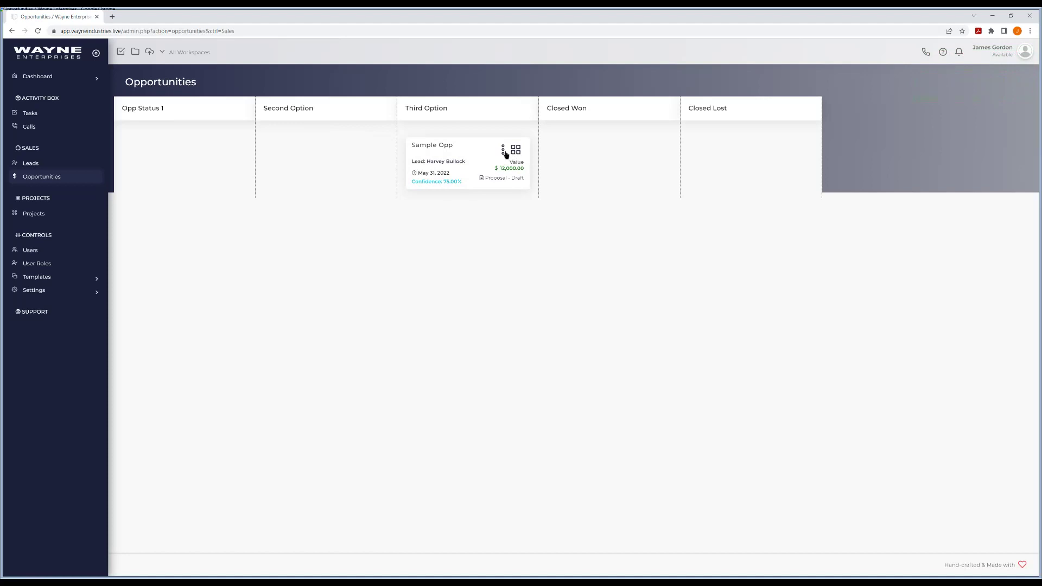
{"action": "left_click_drag", "start_coordinate": [505, 155], "coordinate": [350, 151]}
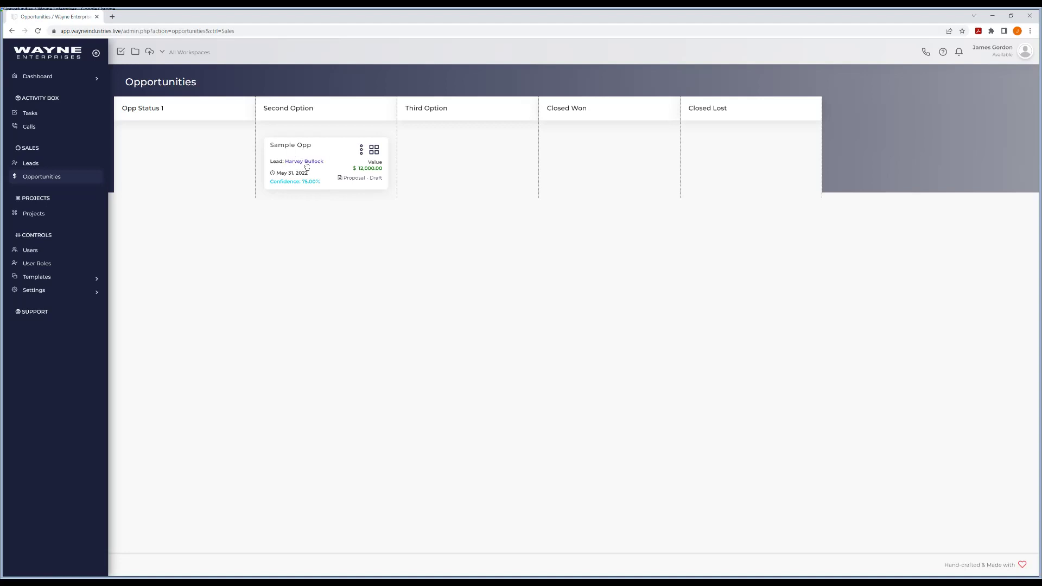
Step: Open the details of the lead linked to the Sample Opp card
{"action": "left_click", "coordinate": [319, 162]}
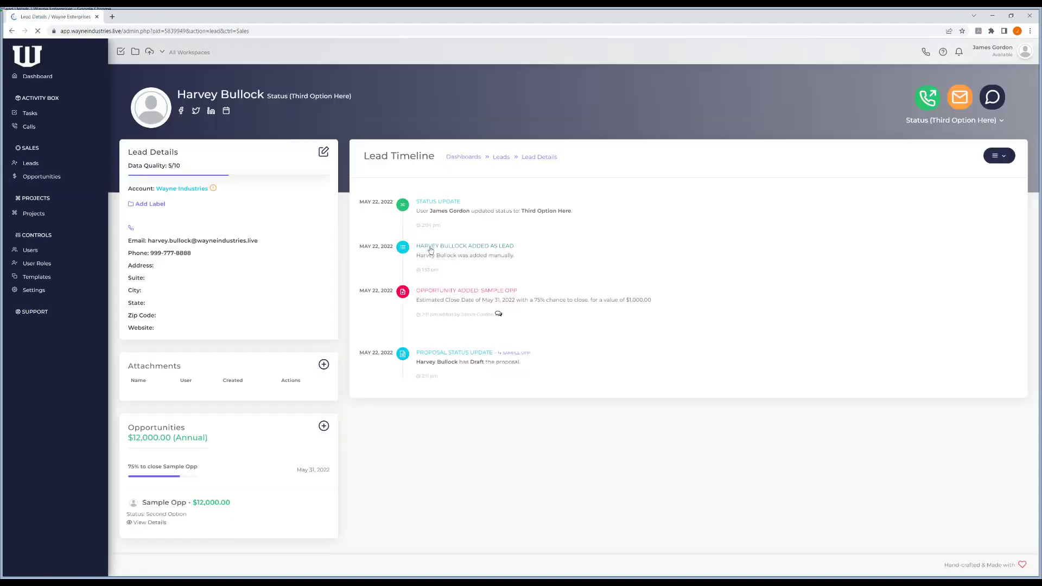